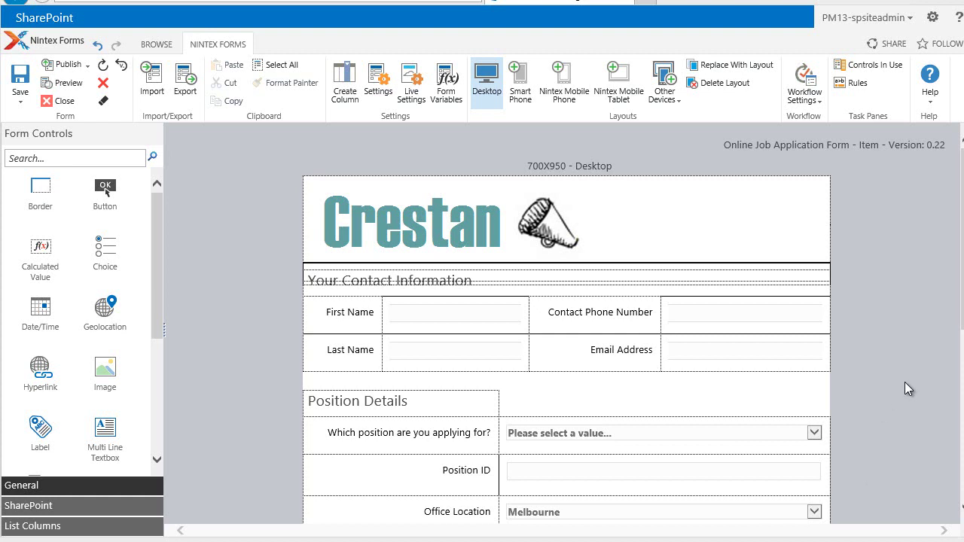
- Copy the image URL of the Crestan banner at the top of the desktop layout
{"action": "scroll", "coordinate": [565, 324], "scroll_direction": "down", "scroll_amount": 1}
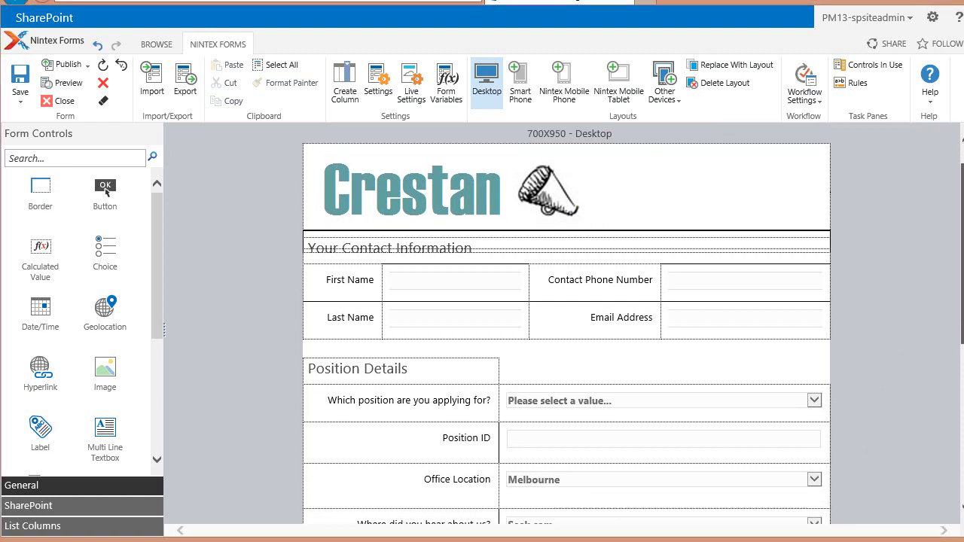
{"action": "scroll", "coordinate": [565, 323], "scroll_direction": "down", "scroll_amount": 3}
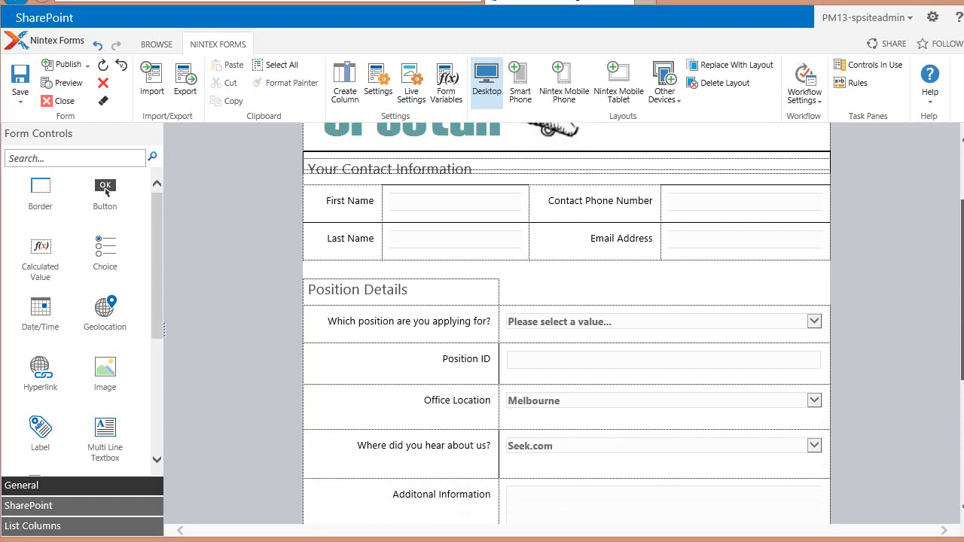
{"action": "scroll", "coordinate": [564, 323], "scroll_direction": "down", "scroll_amount": 1}
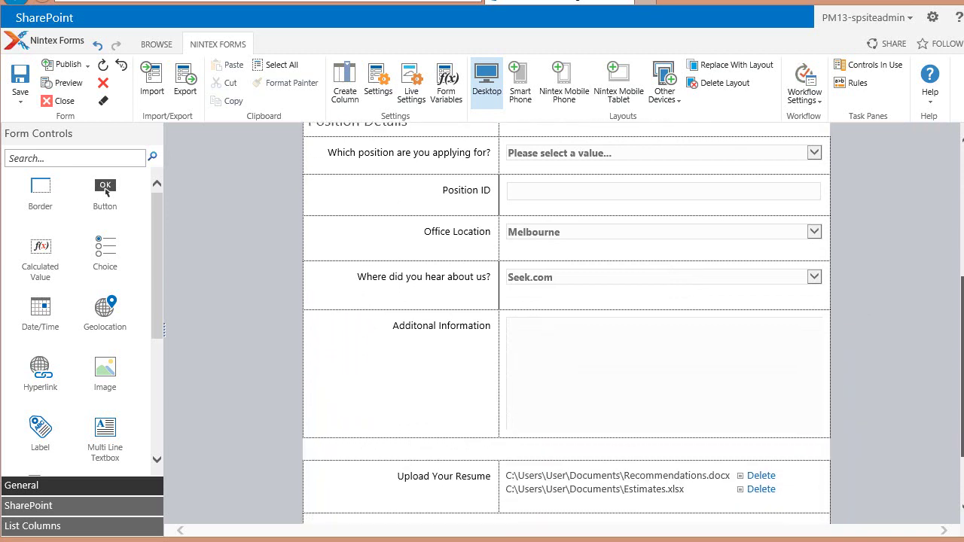
{"action": "left_click_drag", "start_coordinate": [956, 393], "coordinate": [956, 265]}
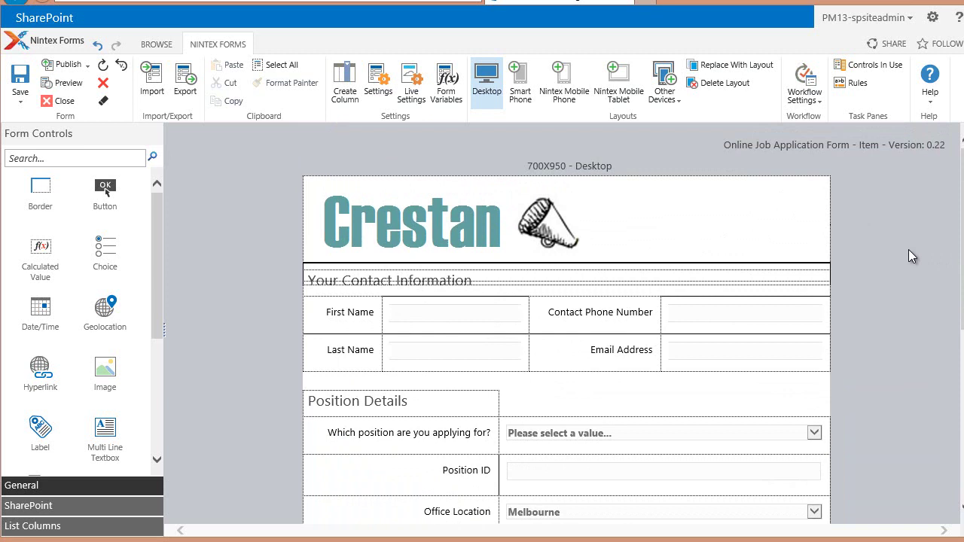
{"action": "left_click", "coordinate": [798, 225]}
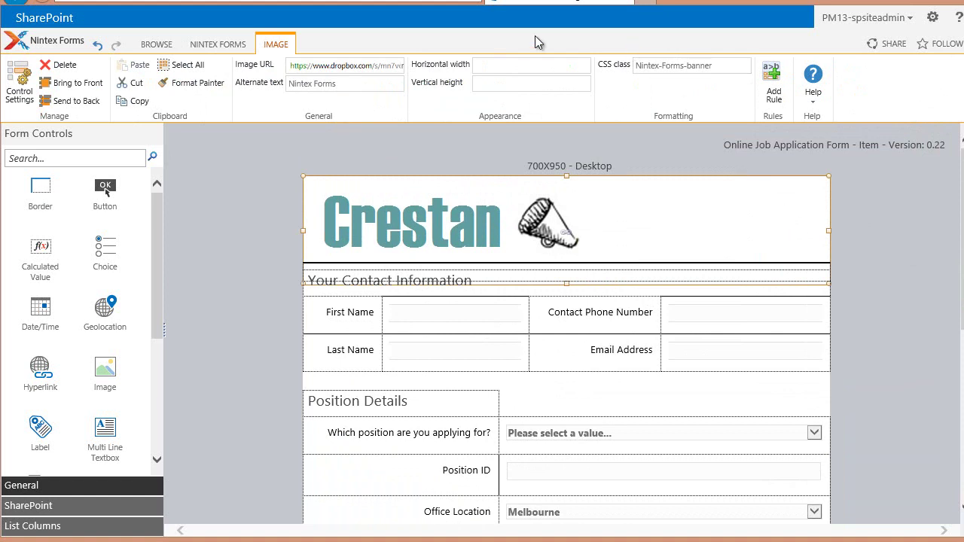
{"action": "left_click", "coordinate": [399, 66]}
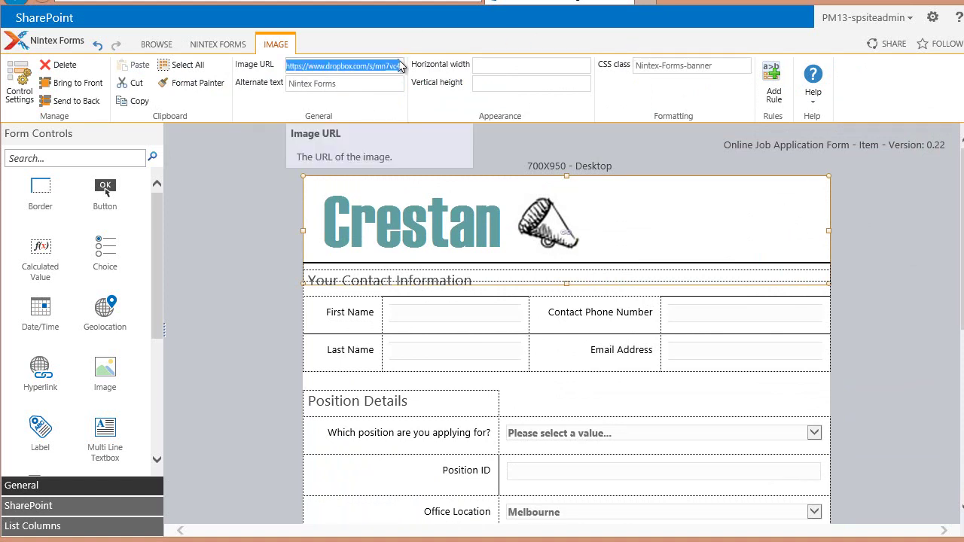
{"action": "left_click", "coordinate": [233, 169]}
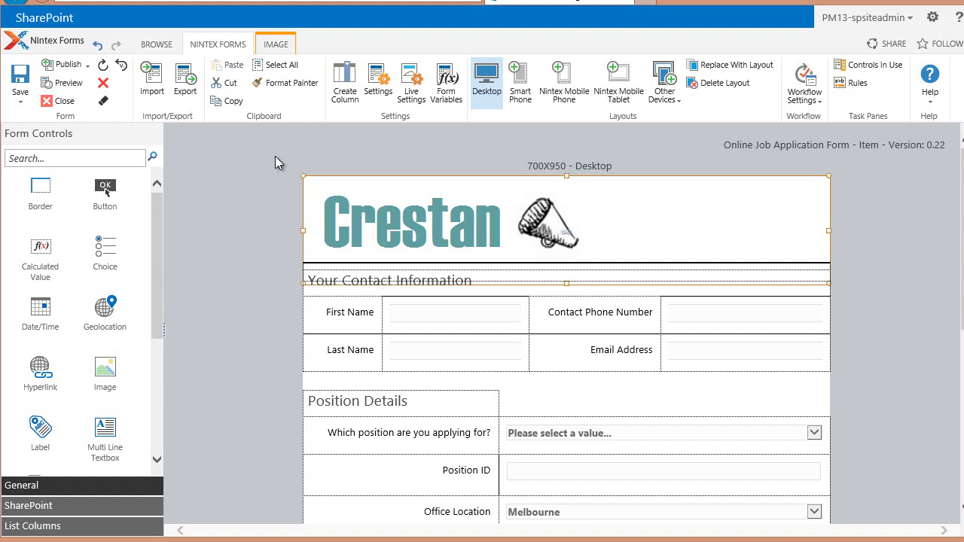
- Set the desktop form's background color to #5f9ea0 in the form settings and save them
{"action": "left_click", "coordinate": [380, 92]}
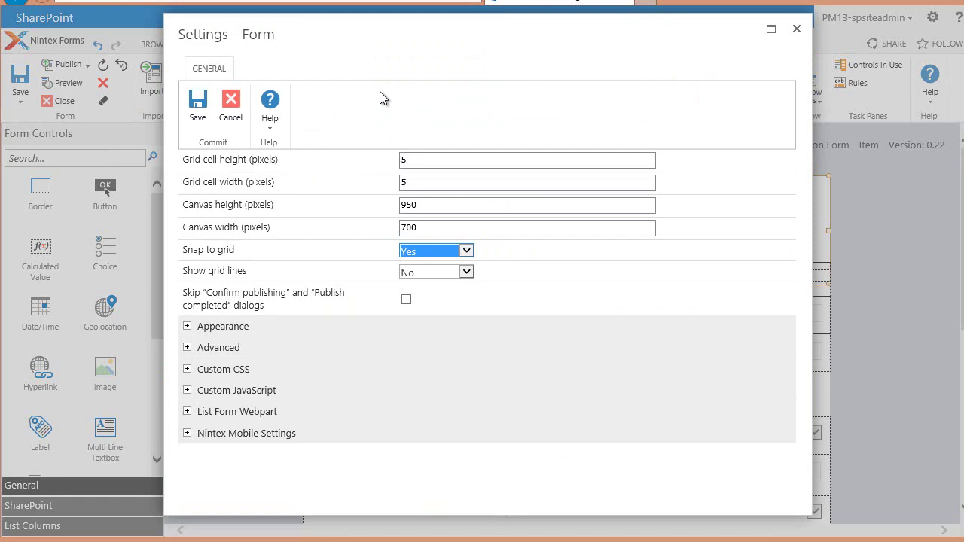
{"action": "left_click", "coordinate": [225, 326]}
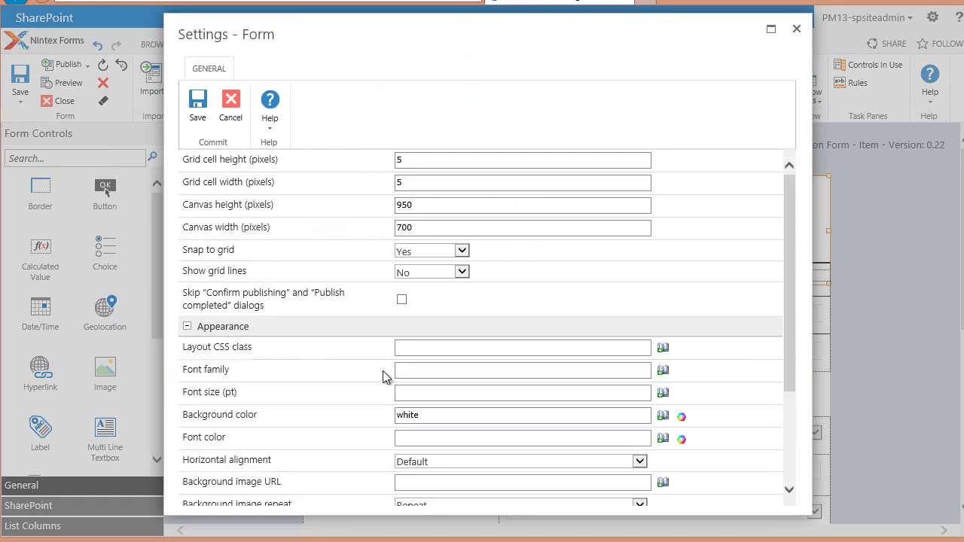
{"action": "left_click", "coordinate": [427, 419]}
{"action": "double_click", "coordinate": [410, 417]}
{"action": "type", "text": "#5f9ea0"}
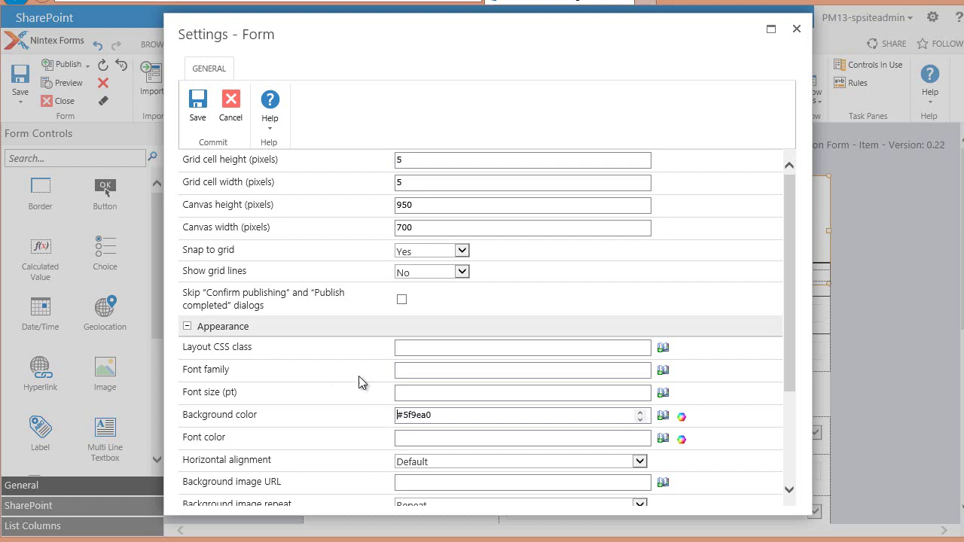
{"action": "left_click", "coordinate": [199, 104]}
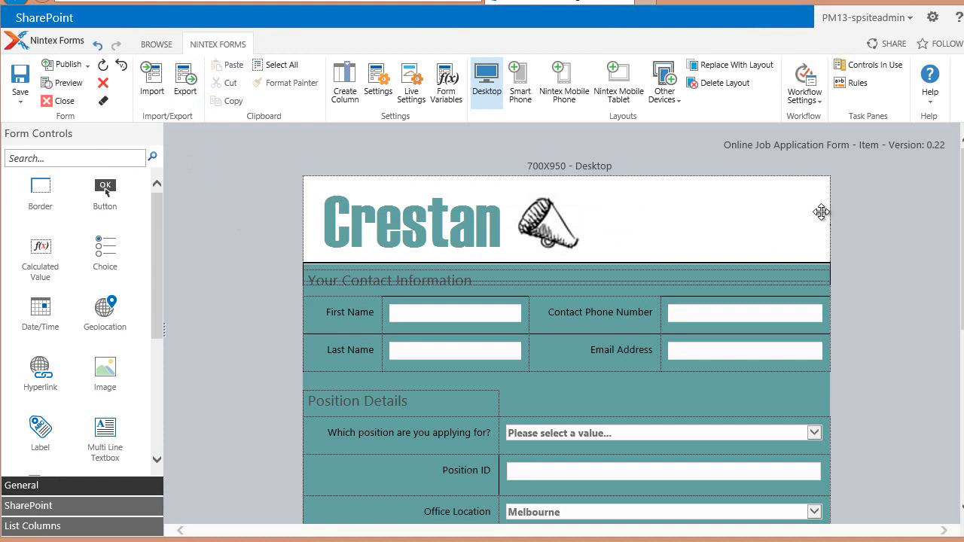
- Format the First Name label with white, bold text
{"action": "scroll", "coordinate": [633, 329], "scroll_direction": "down", "scroll_amount": 3}
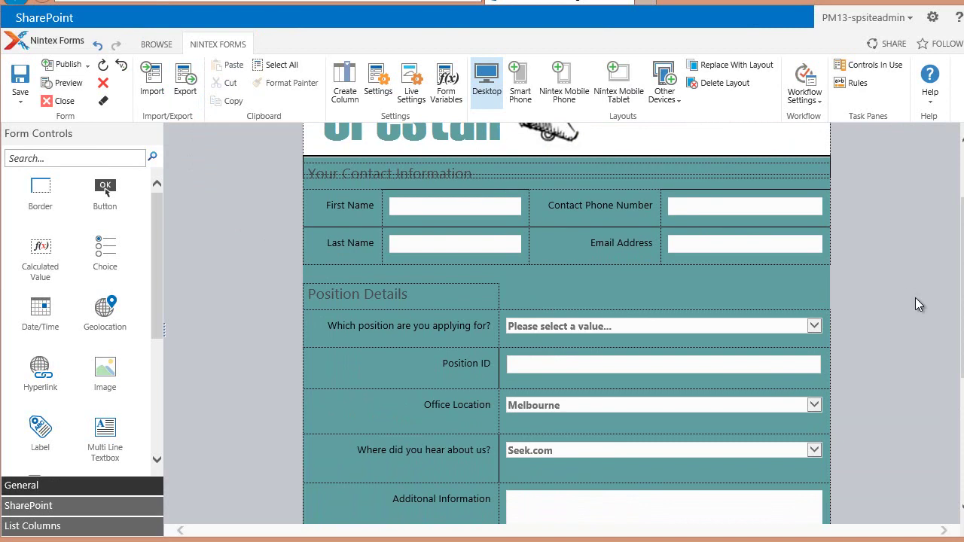
{"action": "left_click", "coordinate": [354, 213]}
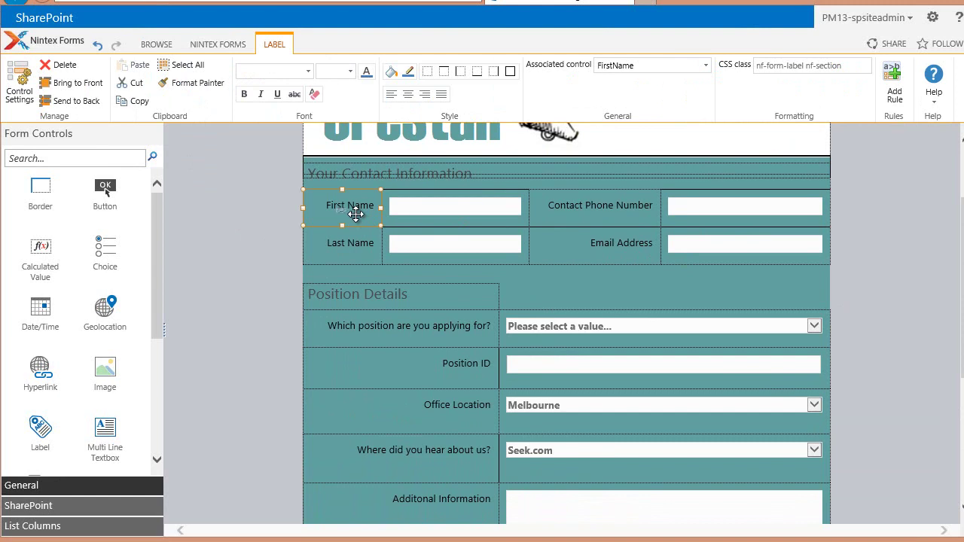
{"action": "left_click", "coordinate": [367, 75]}
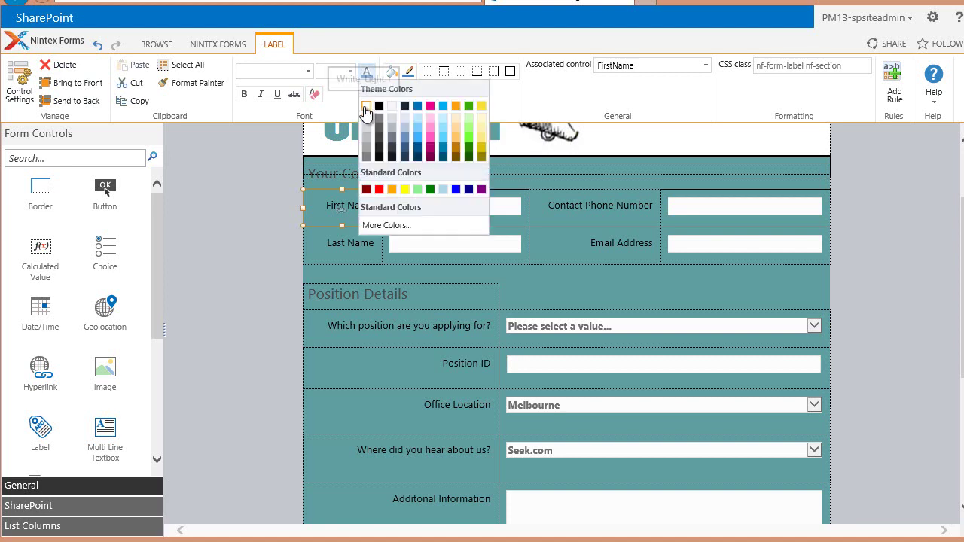
{"action": "left_click", "coordinate": [365, 106]}
{"action": "left_click", "coordinate": [245, 94]}
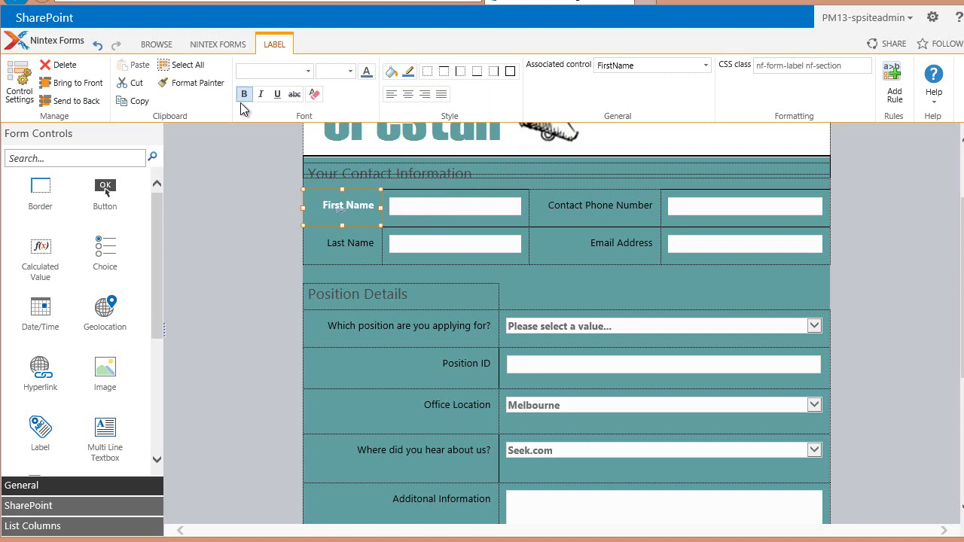
- Copy the First Name label's formatting to the other contact labels and all Position Details field labels, including Additonal Information
{"action": "left_click", "coordinate": [206, 86]}
{"action": "left_click", "coordinate": [323, 248]}
{"action": "left_click", "coordinate": [570, 213]}
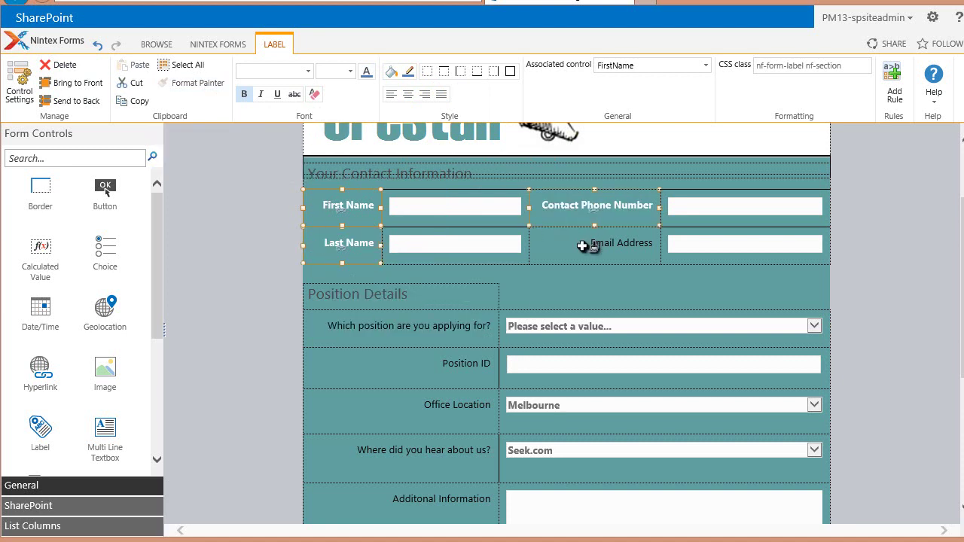
{"action": "left_click", "coordinate": [582, 246]}
{"action": "left_click", "coordinate": [463, 329]}
{"action": "left_click", "coordinate": [438, 376]}
{"action": "left_click", "coordinate": [426, 408]}
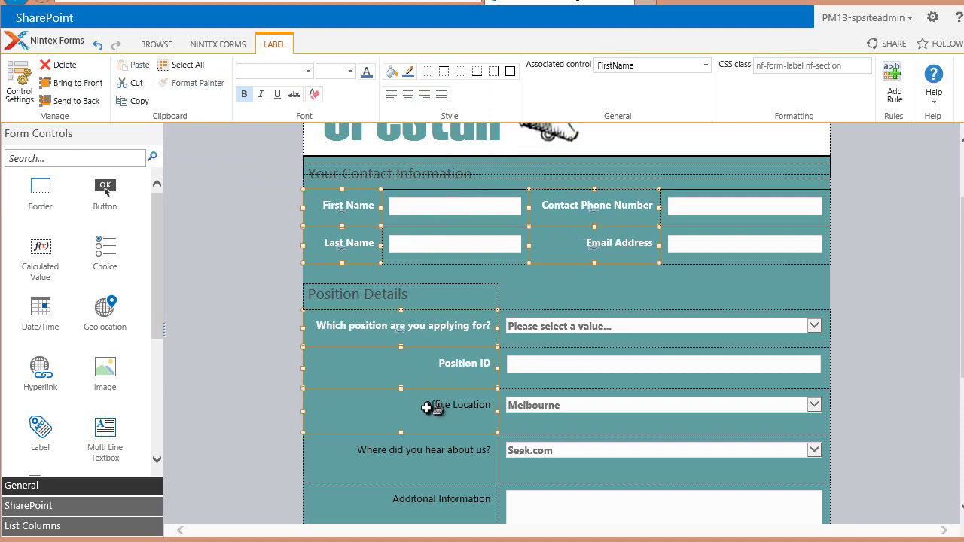
{"action": "left_click", "coordinate": [422, 454]}
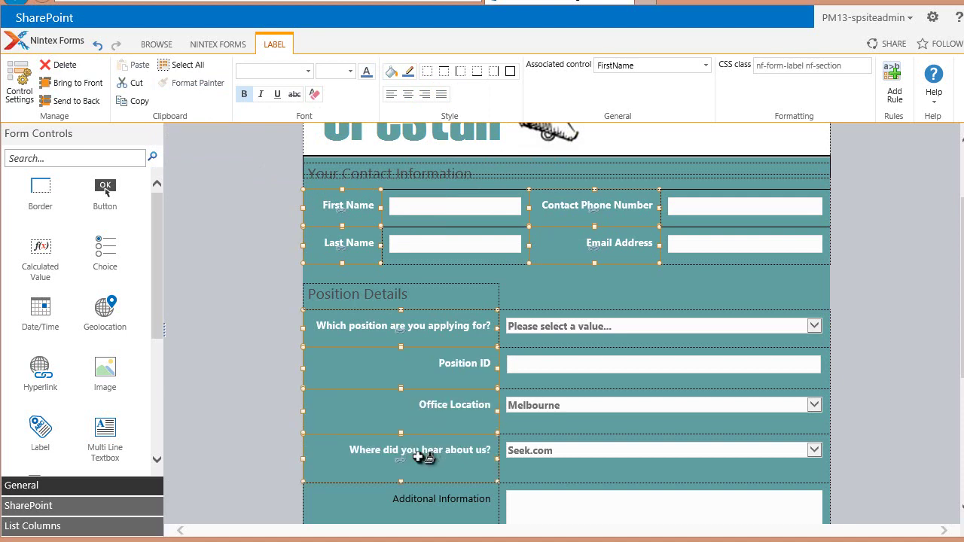
{"action": "left_click", "coordinate": [411, 501]}
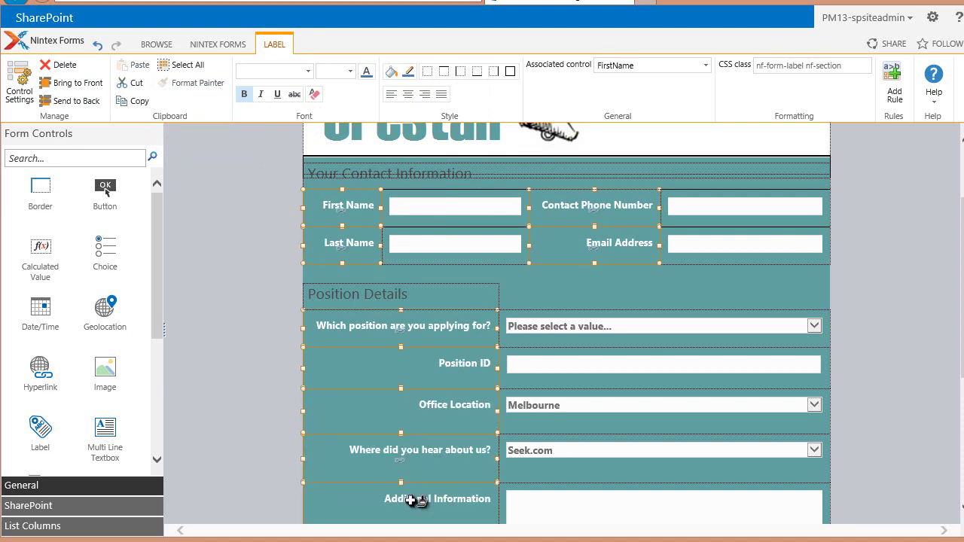
{"action": "left_click", "coordinate": [884, 275]}
- Copy the Additonal Information label's formatting to the Upload Your Resume label
{"action": "scroll", "coordinate": [884, 274], "scroll_direction": "down", "scroll_amount": 2}
{"action": "scroll", "coordinate": [391, 267], "scroll_direction": "down", "scroll_amount": 2}
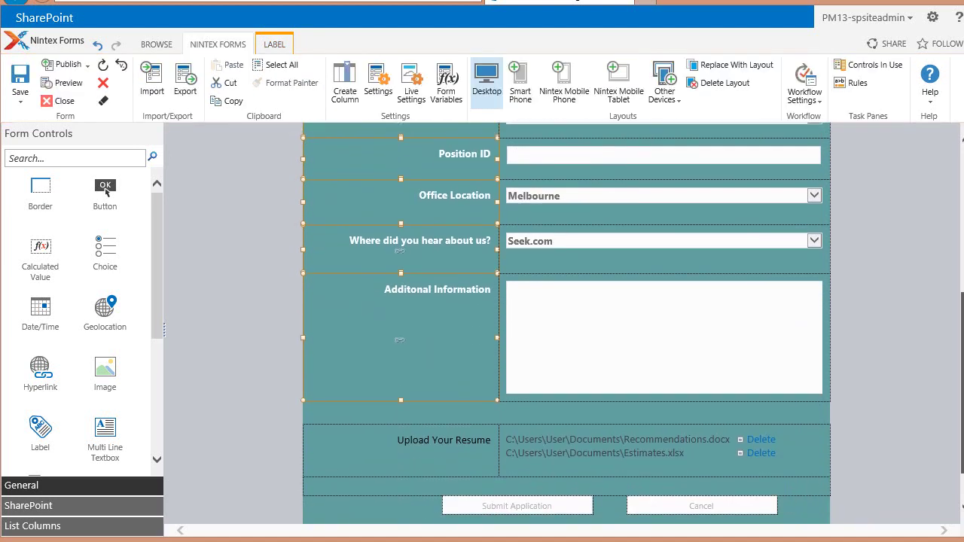
{"action": "left_click", "coordinate": [399, 299]}
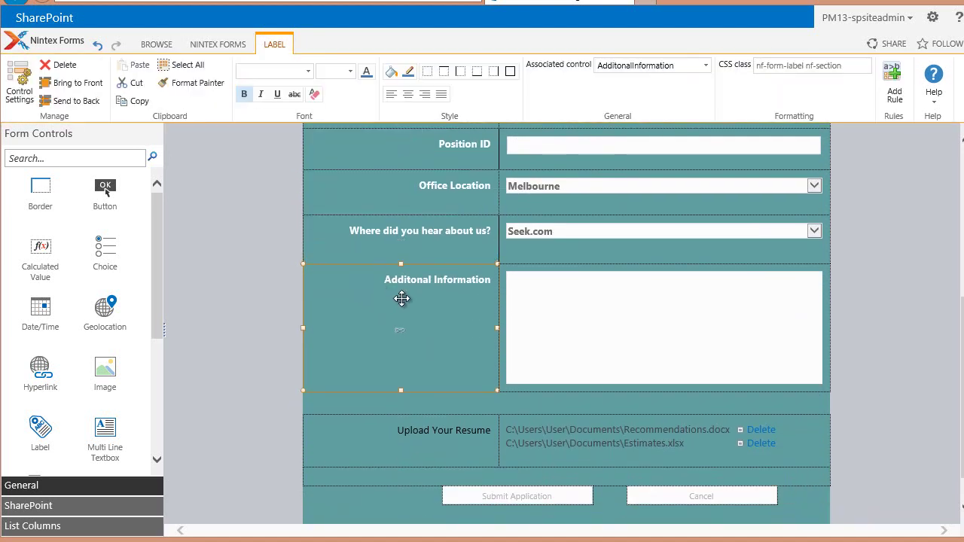
{"action": "left_click", "coordinate": [204, 83]}
{"action": "left_click", "coordinate": [349, 428]}
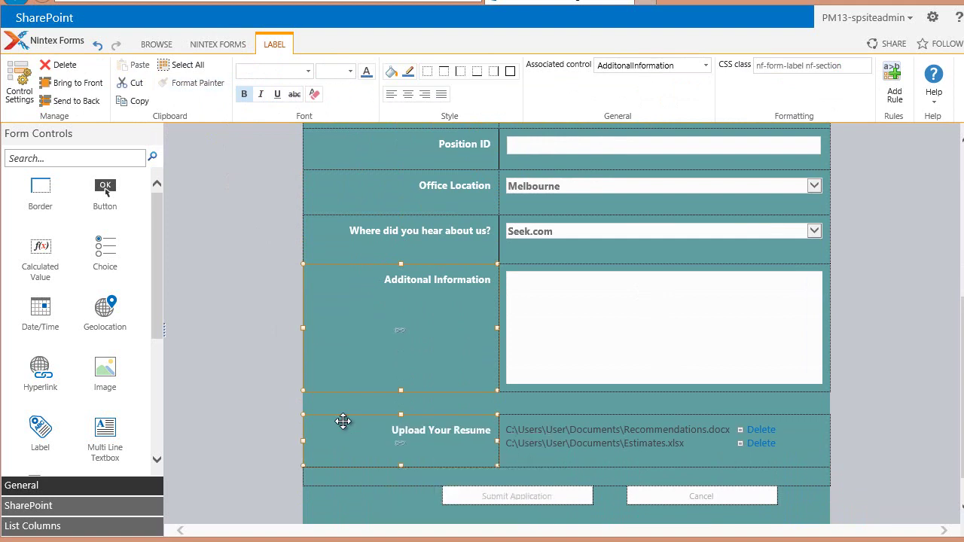
{"action": "left_click", "coordinate": [264, 275]}
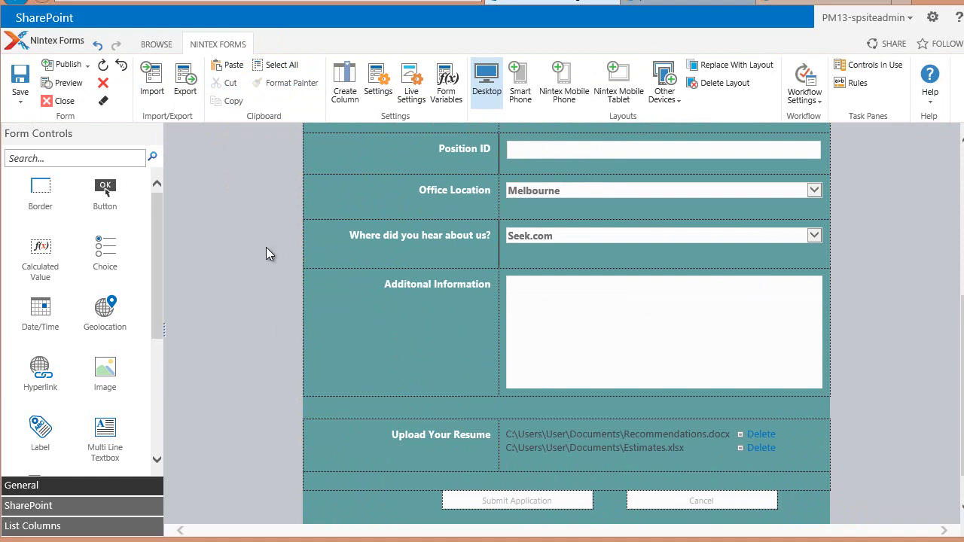
- Create the Smart Phone layout of the form and look through its fields
{"action": "left_click", "coordinate": [511, 100]}
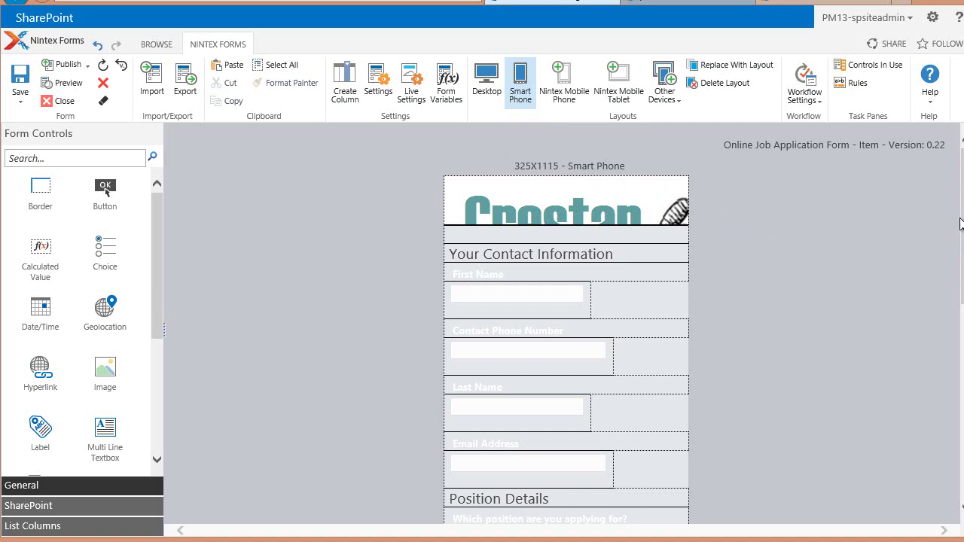
{"action": "scroll", "coordinate": [960, 226], "scroll_direction": "down", "scroll_amount": 2}
{"action": "scroll", "coordinate": [961, 225], "scroll_direction": "down", "scroll_amount": 2}
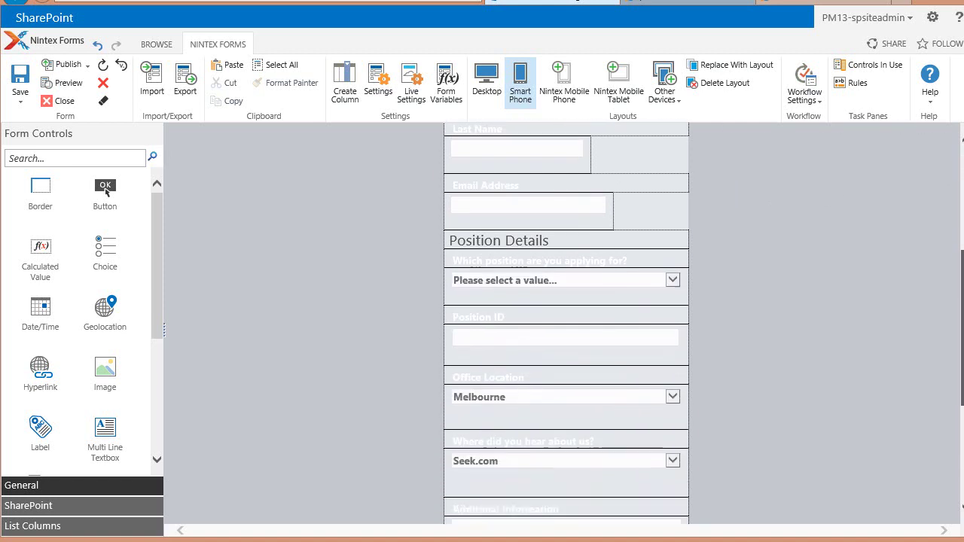
{"action": "scroll", "coordinate": [960, 233], "scroll_direction": "up", "scroll_amount": 5}
{"action": "scroll", "coordinate": [961, 241], "scroll_direction": "down", "scroll_amount": 1}
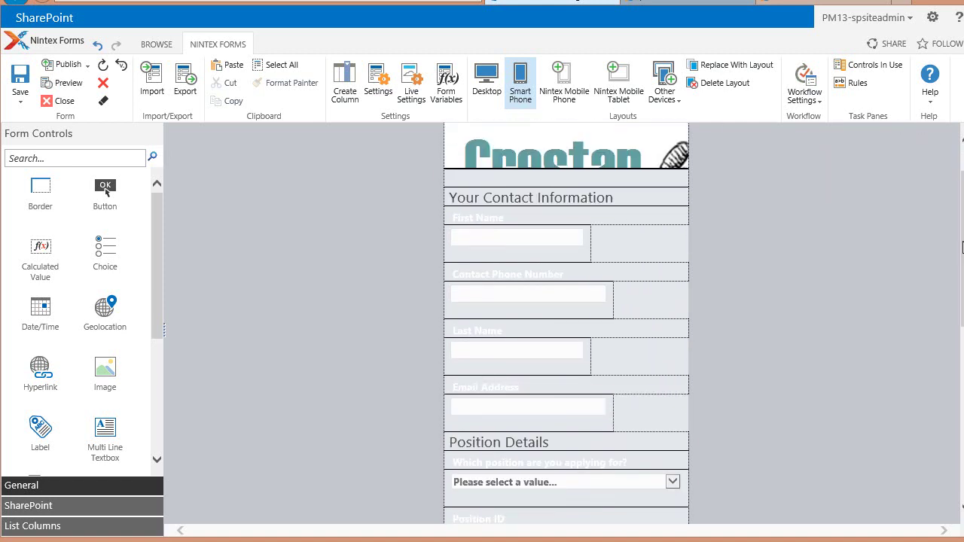
- Move the Contact Phone Number label and its textbox below the Last Name field in the Smart Phone layout
{"action": "left_click", "coordinate": [555, 279]}
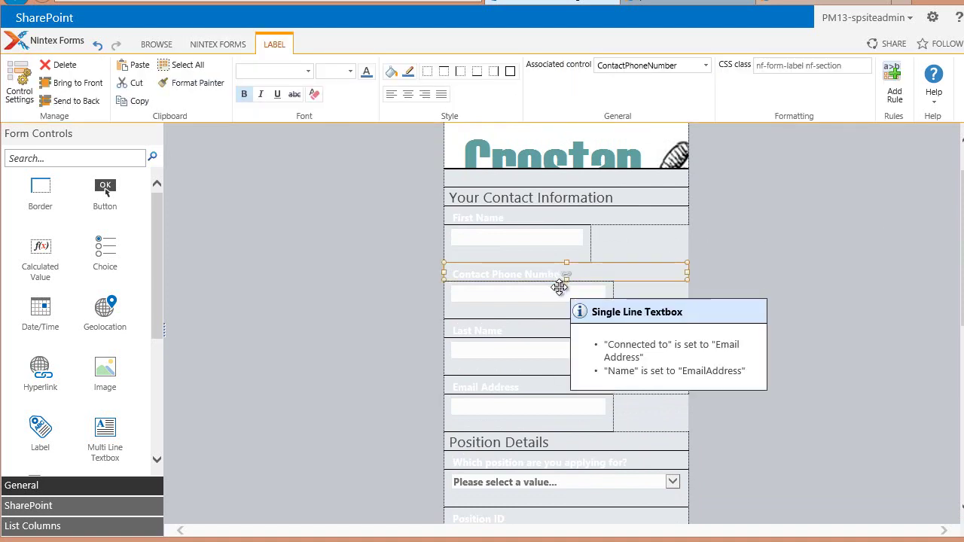
{"action": "left_click_drag", "start_coordinate": [559, 287], "coordinate": [559, 363]}
{"action": "mouse_move", "coordinate": [563, 325]}
{"action": "left_mouse_down"}
{"action": "mouse_move", "coordinate": [553, 364]}
{"action": "mouse_move", "coordinate": [549, 328]}
{"action": "left_mouse_up"}
{"action": "left_click", "coordinate": [542, 359]}
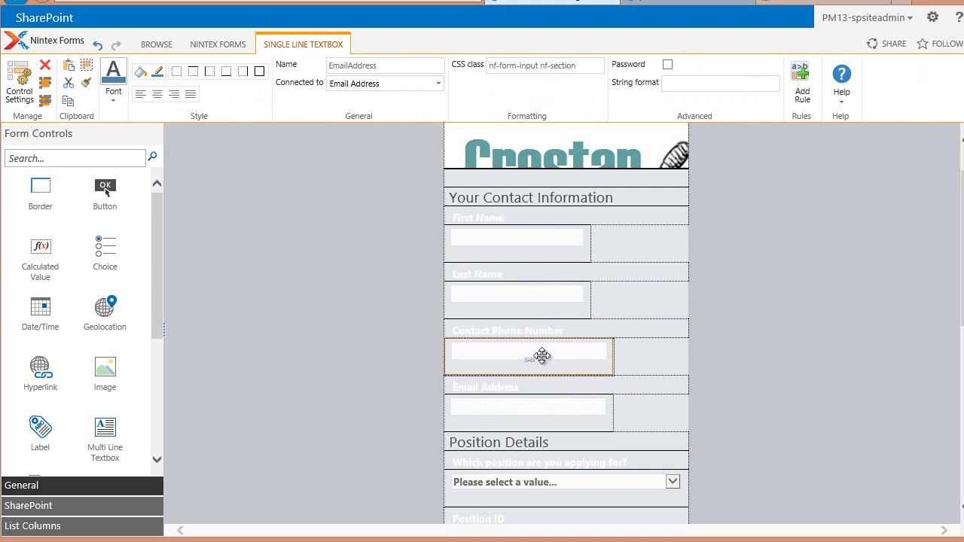
{"action": "left_click", "coordinate": [727, 347]}
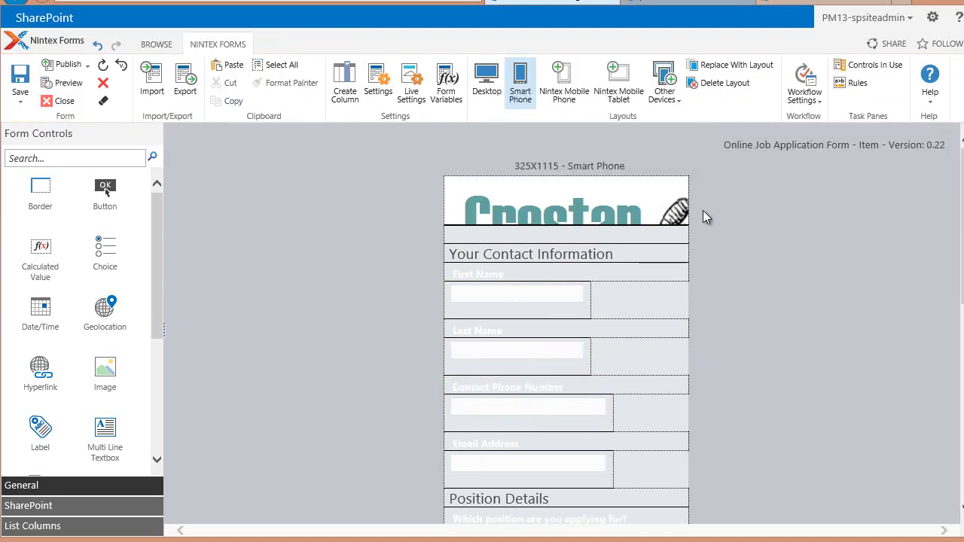
- Cut the cropped banner image and put a new Image control in its place, stretched across the full header area
{"action": "mouse_move", "coordinate": [649, 196]}
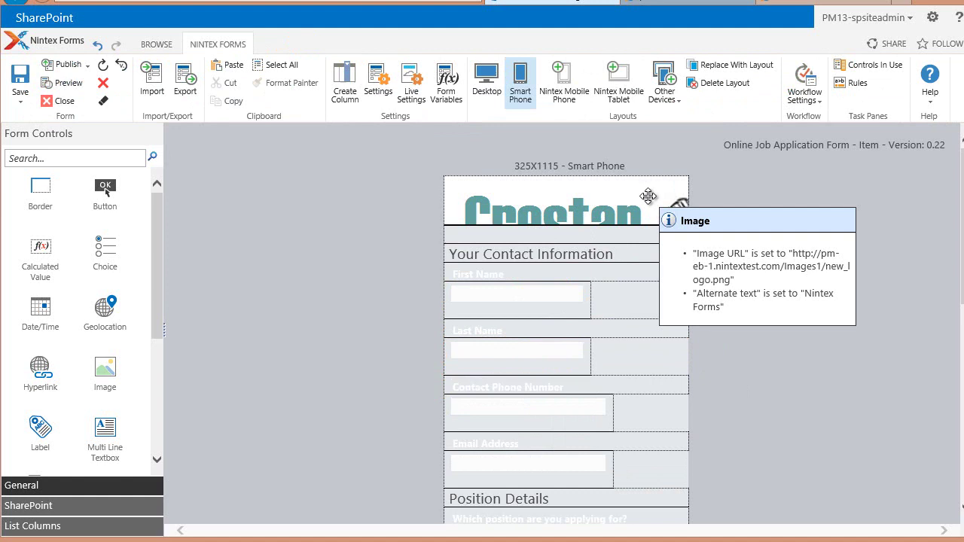
{"action": "right_click", "coordinate": [649, 195]}
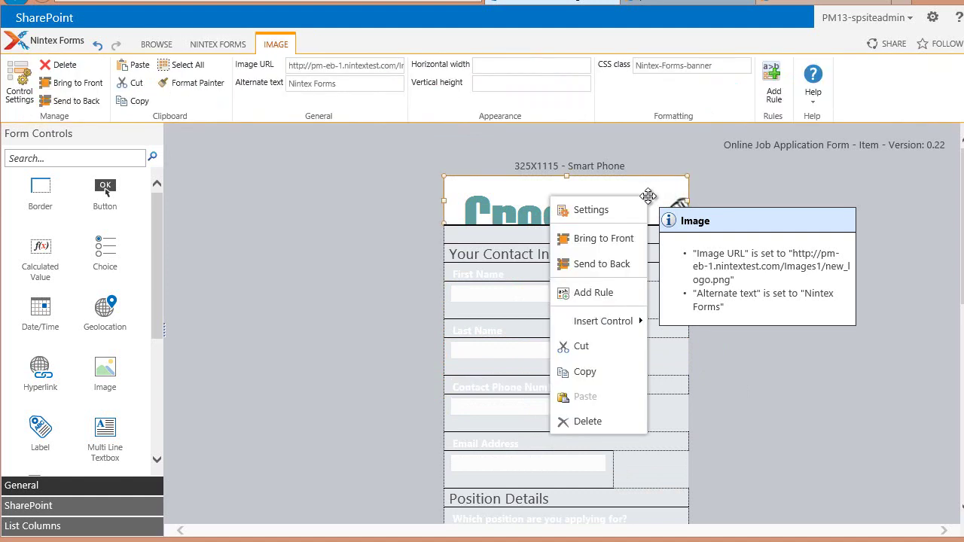
{"action": "left_click", "coordinate": [602, 352]}
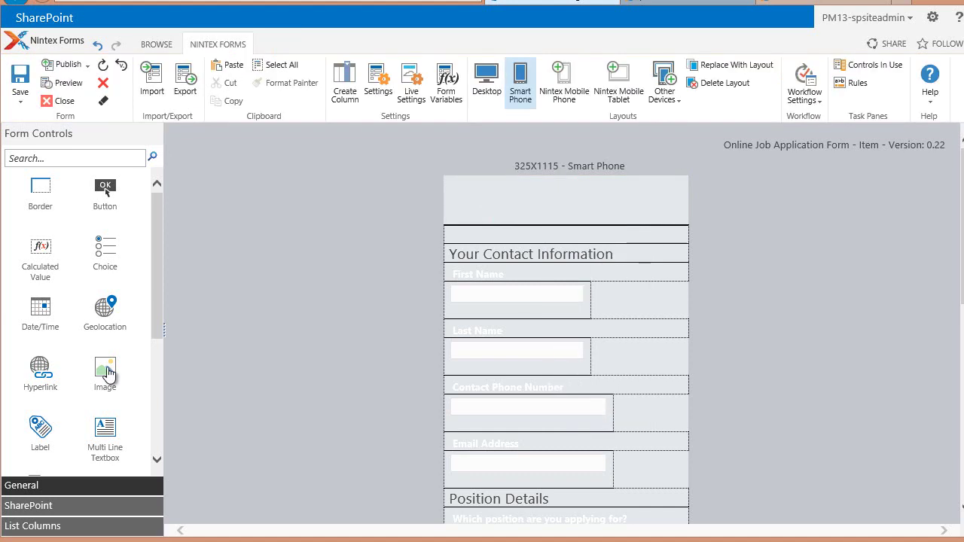
{"action": "left_click", "coordinate": [460, 186]}
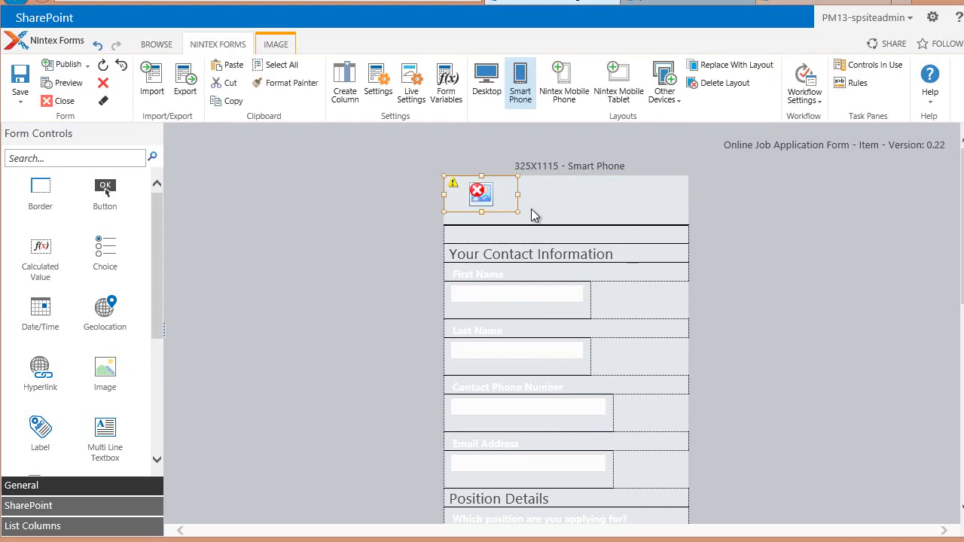
{"action": "left_click_drag", "start_coordinate": [519, 228], "coordinate": [690, 240]}
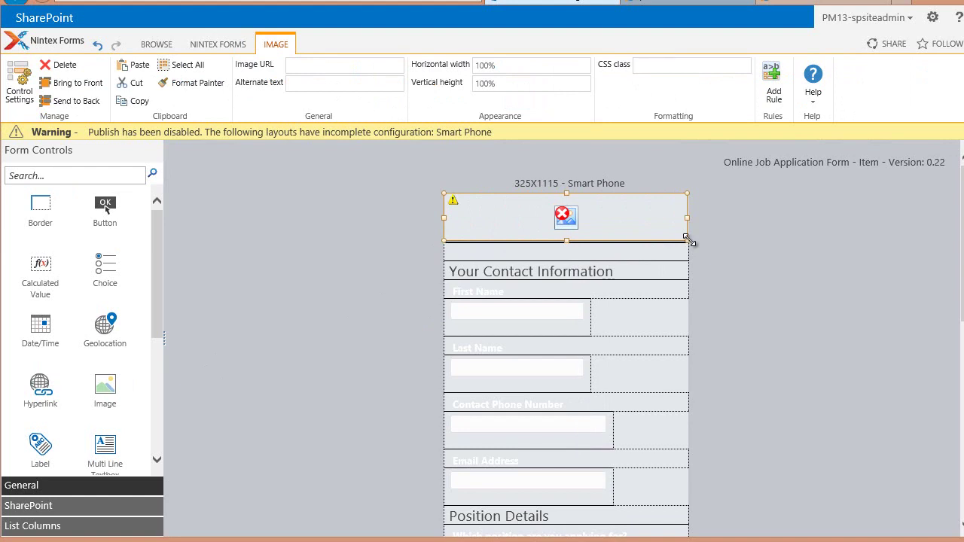
- Paste the copied Dropbox banner address as the new image's URL
{"action": "left_click", "coordinate": [302, 67]}
{"action": "key", "text": "ctrl+v"}
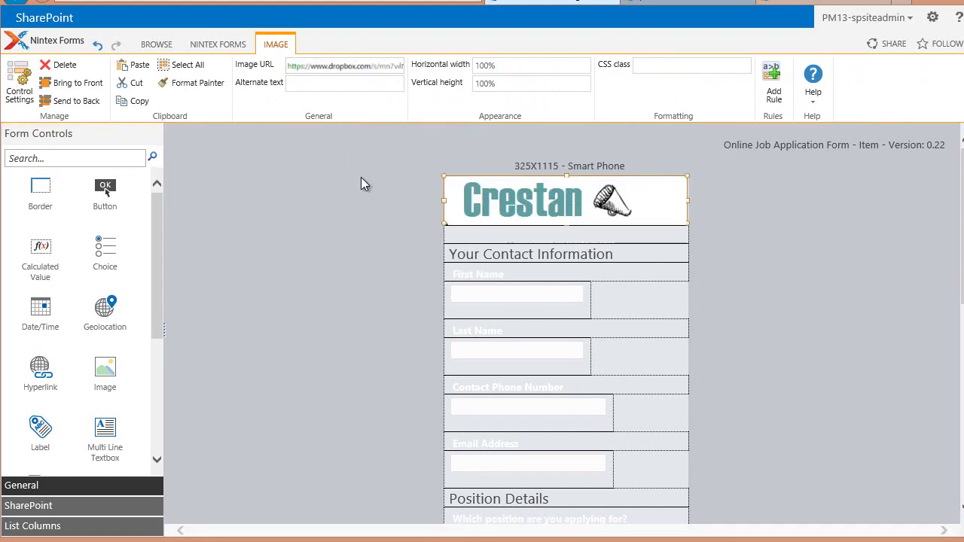
{"action": "left_click", "coordinate": [368, 187]}
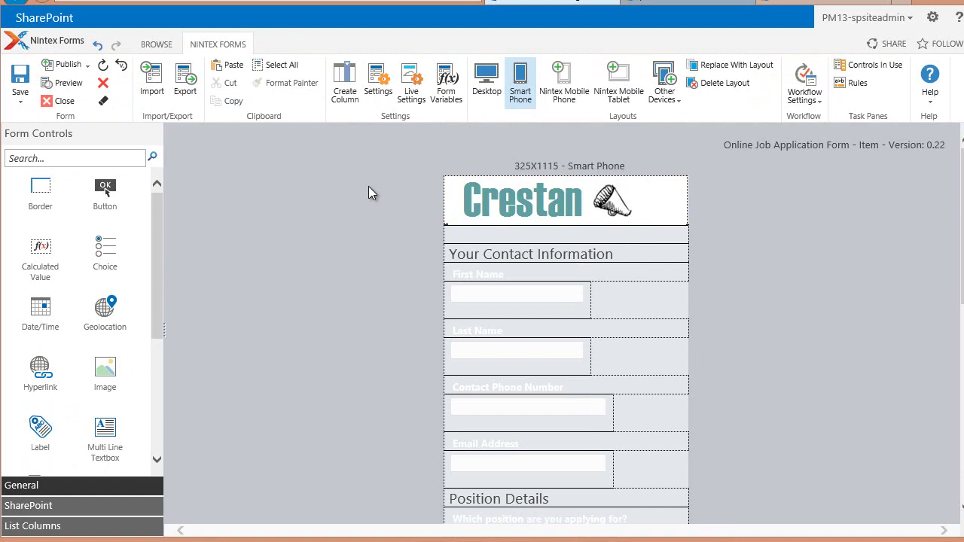
- Set the Smart Phone layout's background color to #5f9ea0 in the form settings and save them
{"action": "left_click", "coordinate": [378, 84]}
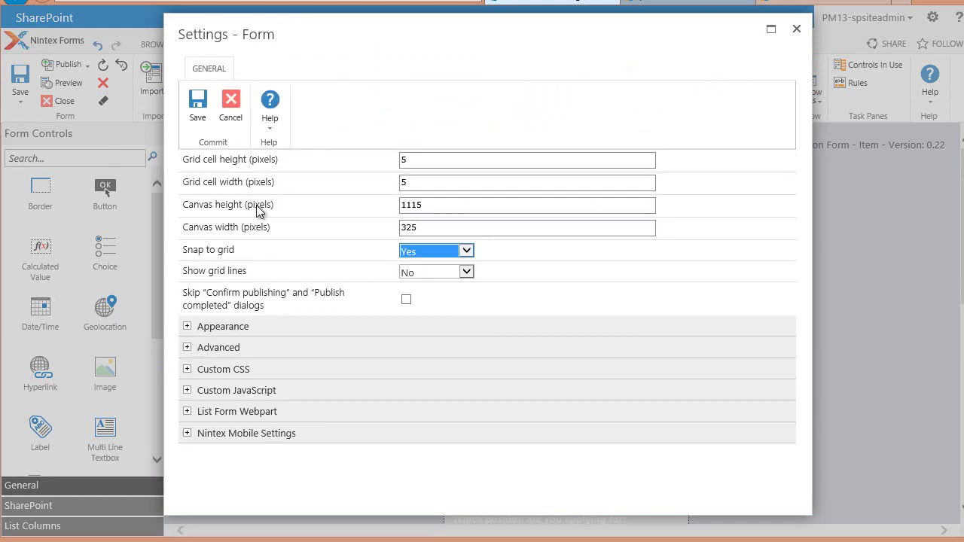
{"action": "left_click", "coordinate": [227, 328]}
{"action": "left_click_drag", "start_coordinate": [435, 414], "coordinate": [345, 426]}
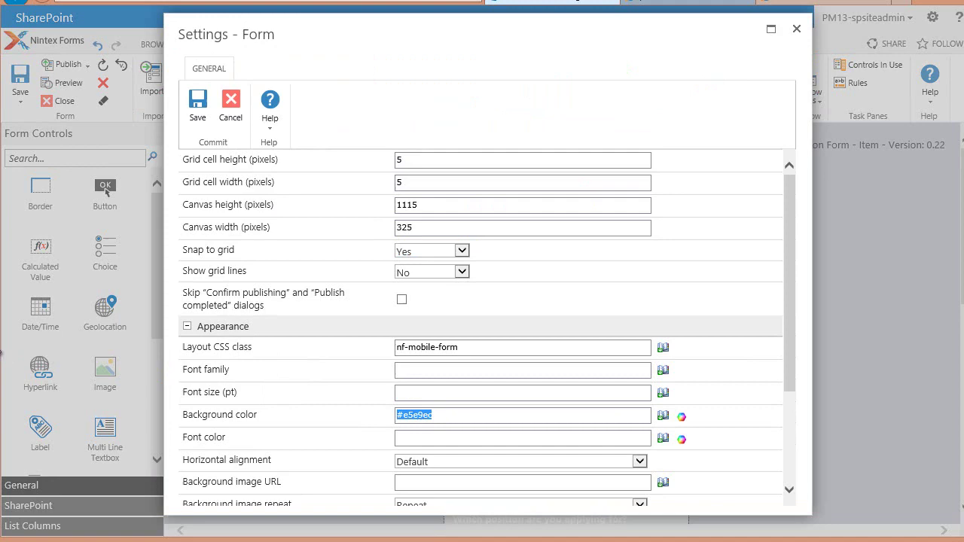
{"action": "type", "text": "#5f9ea0"}
{"action": "left_click", "coordinate": [201, 103]}
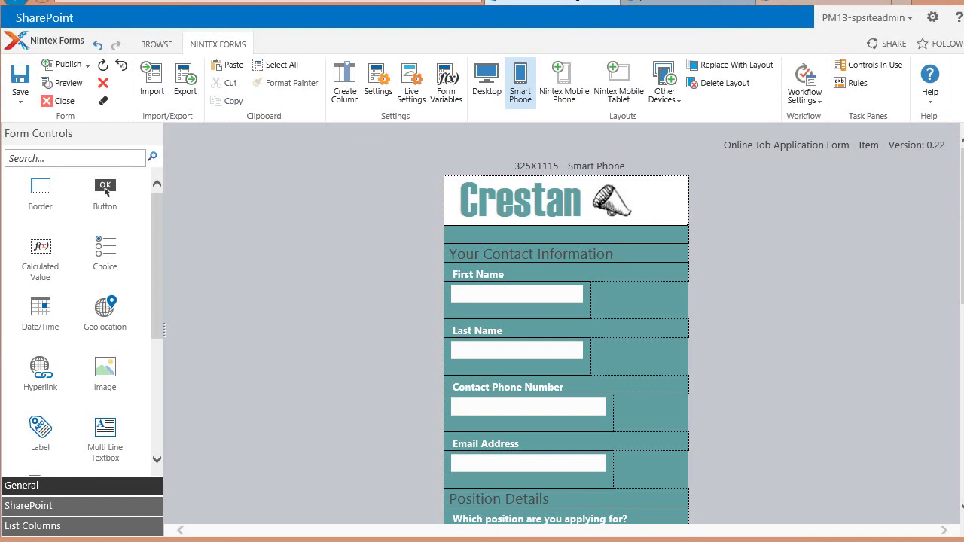
{"action": "scroll", "coordinate": [106, 191], "scroll_direction": "down", "scroll_amount": 1}
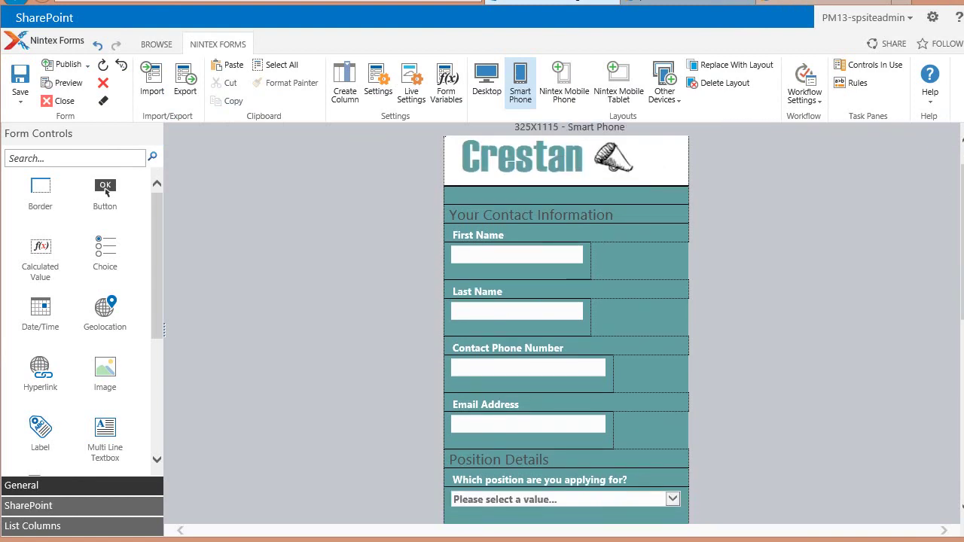